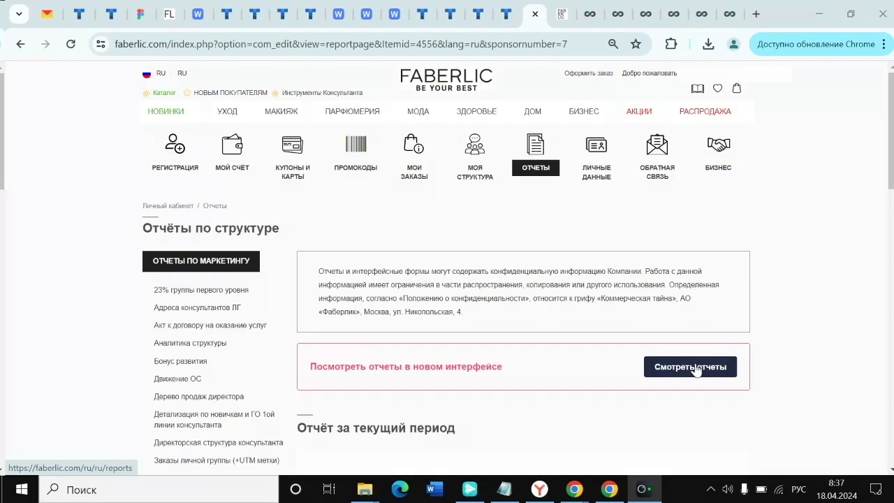
Open the 'Отчеты по структуре' reports page in the new interface via 'Смотреть отчеты'.
click(695, 367)
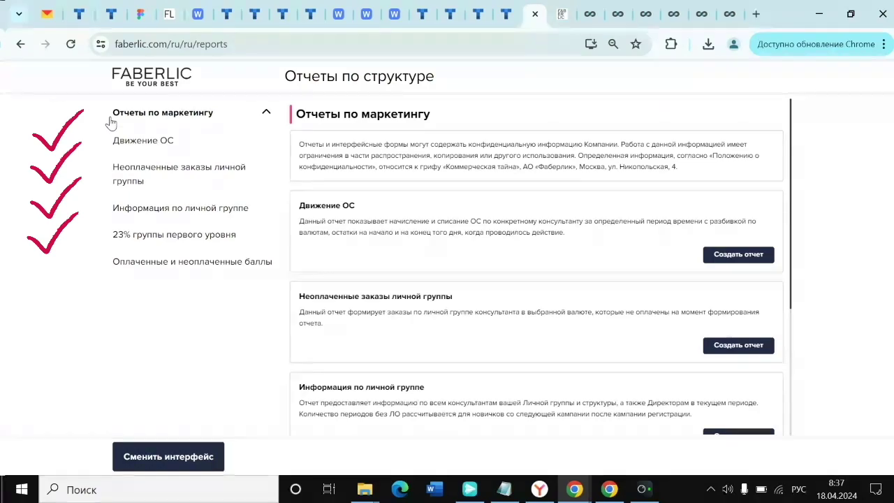
Browse the unpaid orders, personal group, 23% and points reports, ending on Движение ОС.
click(140, 143)
click(146, 174)
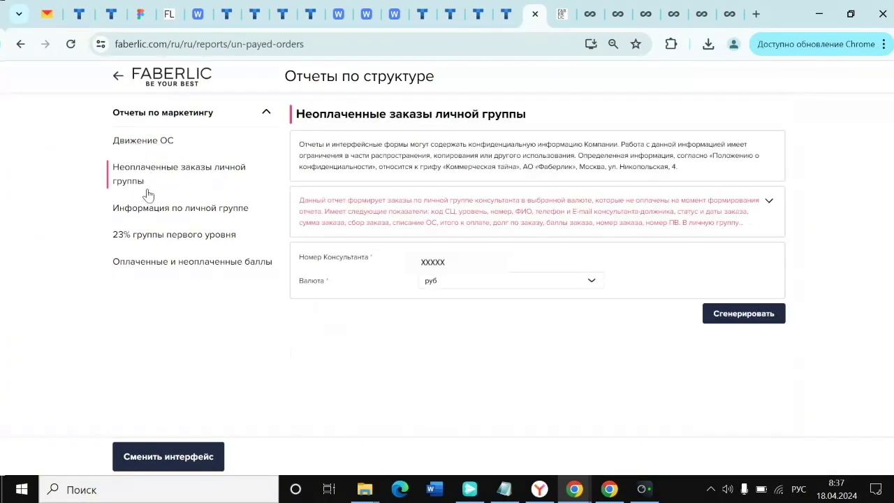
click(147, 207)
click(144, 234)
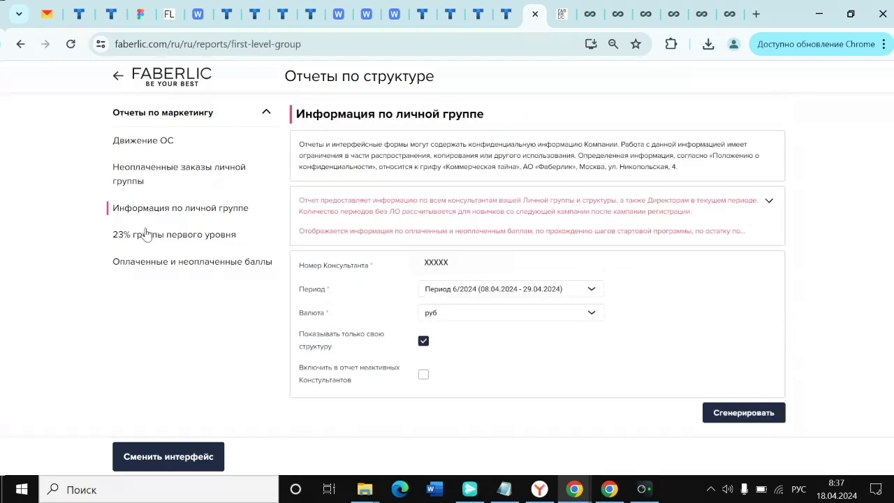
click(145, 264)
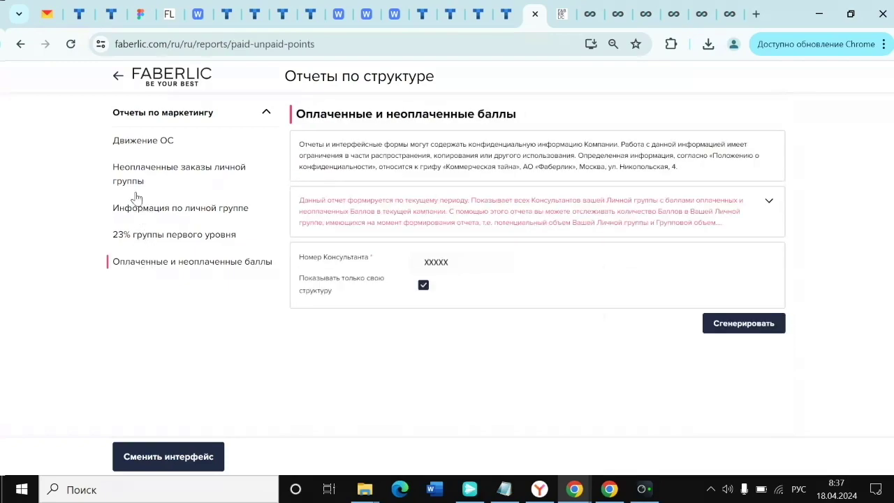
click(141, 148)
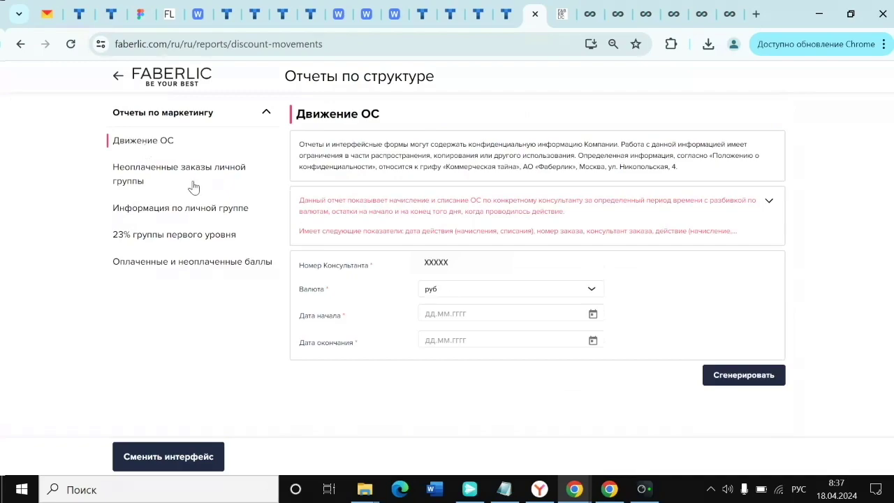
Set the Движение ОС period to 02.04.2024–15.04.2024, then switch to Информация по личной группе.
click(592, 316)
click(454, 206)
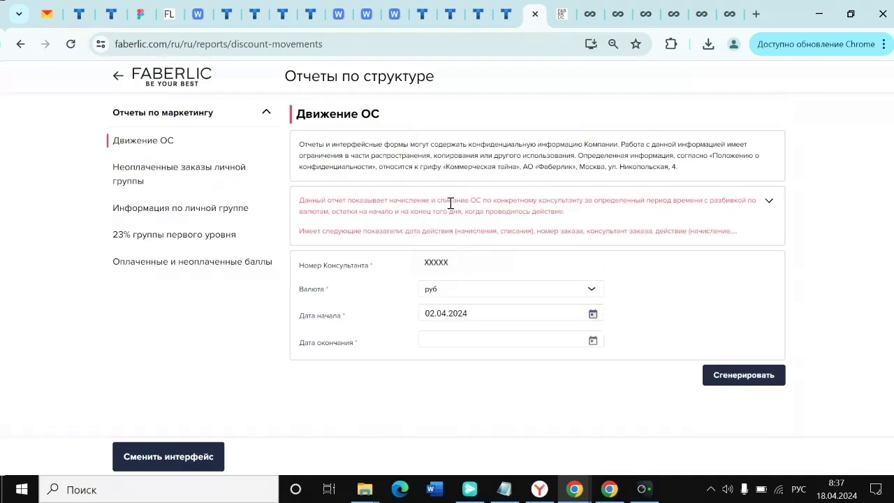
click(592, 341)
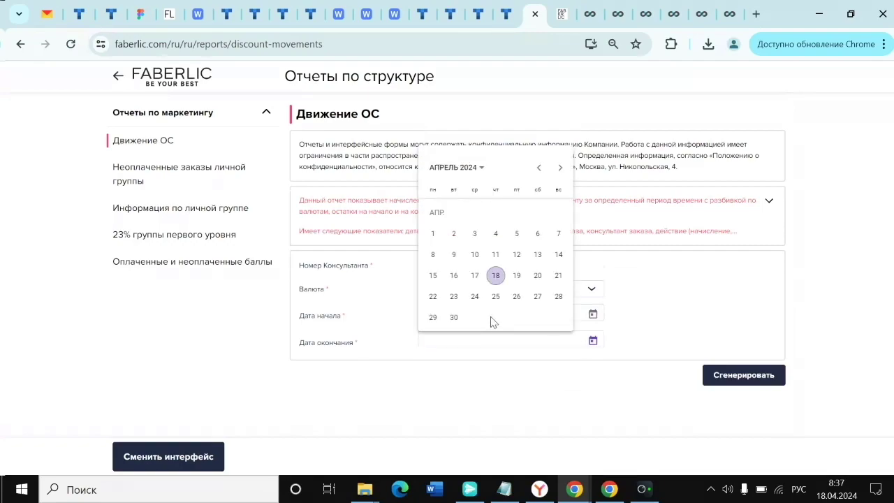
click(432, 276)
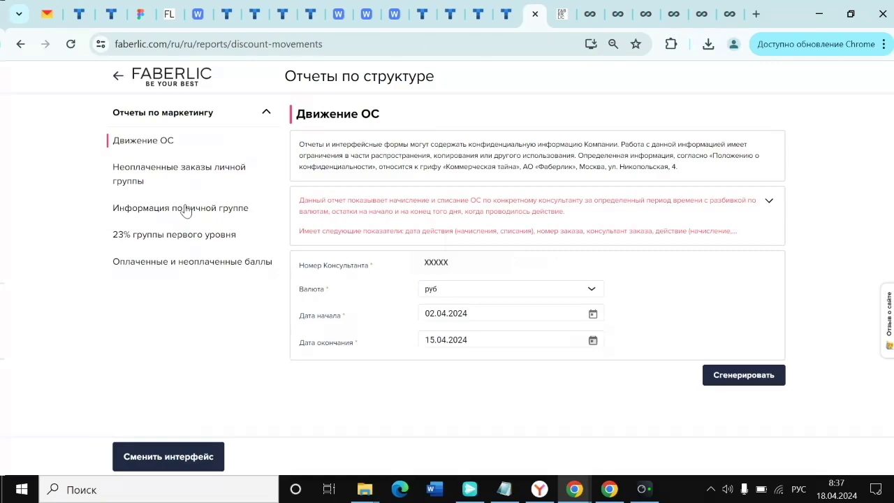
click(185, 210)
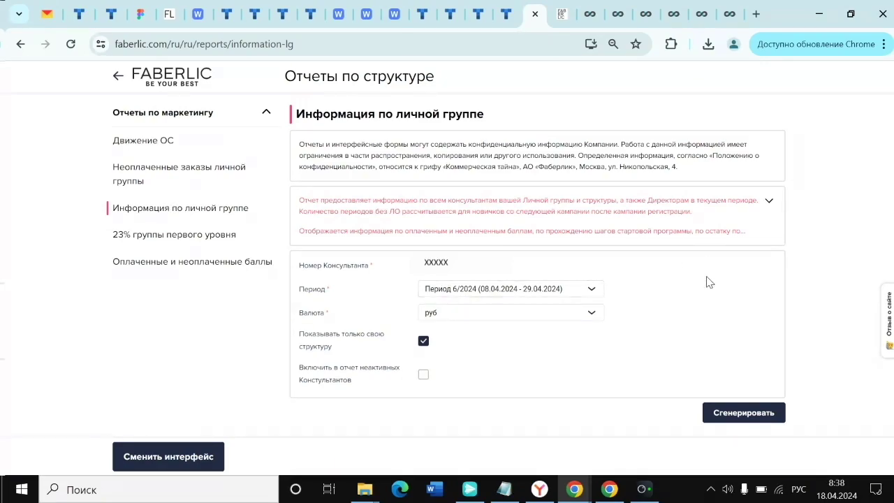
Keep period 6/2024 in rubles and generate the Информация по личной группе report.
click(573, 292)
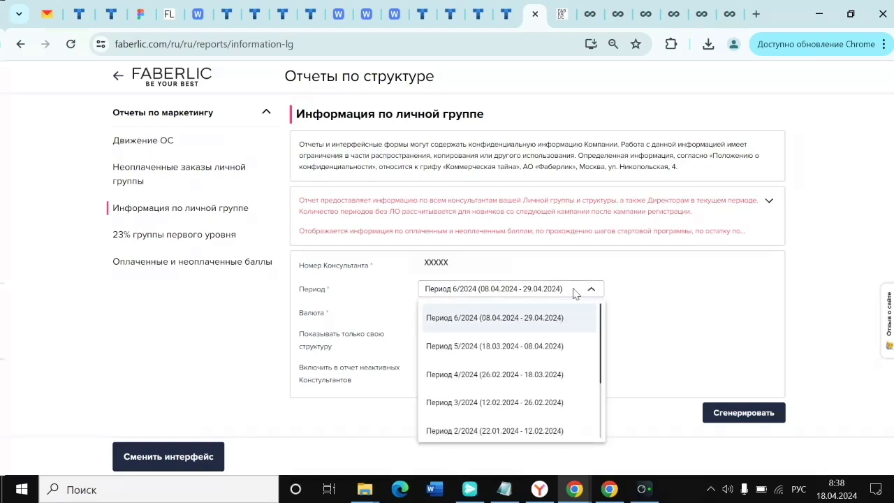
click(682, 283)
click(422, 341)
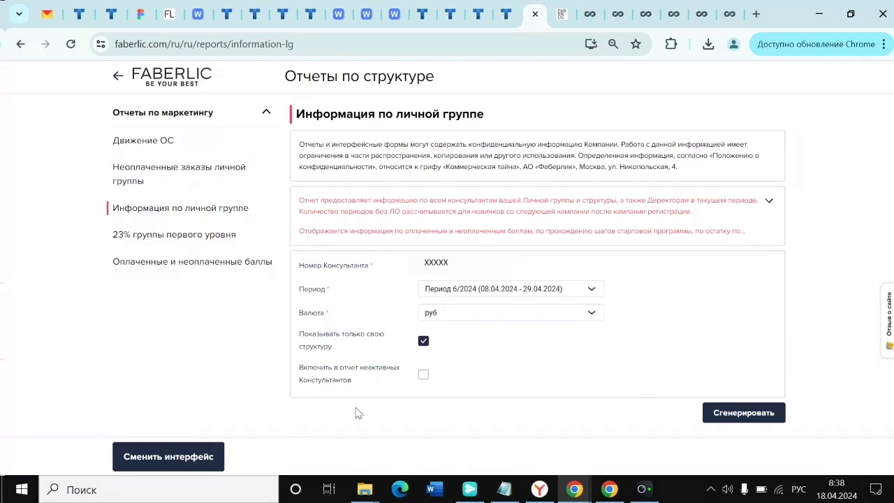
click(739, 416)
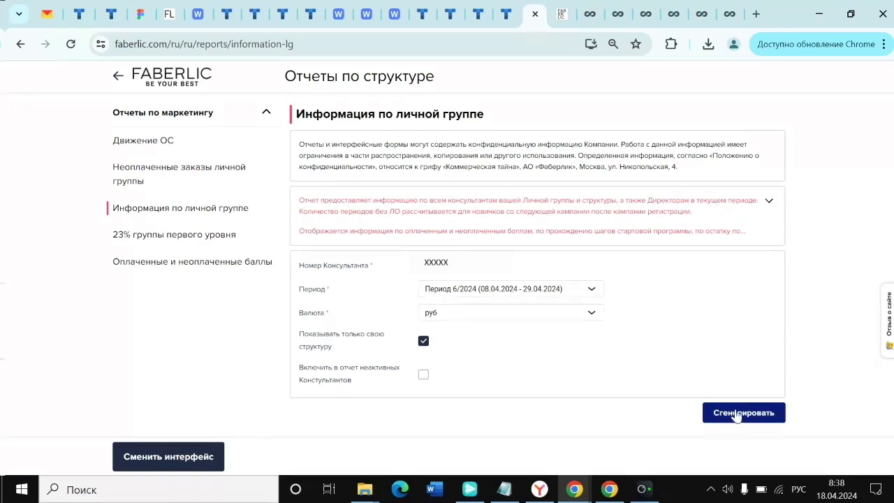
scroll(524, 126, down, 1)
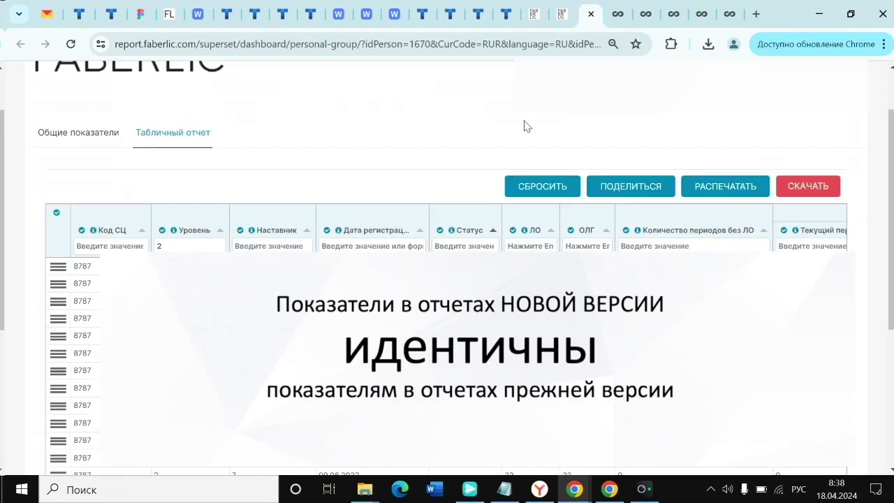
Glance at the report's summary indicators, then return to the table report.
click(77, 131)
click(159, 194)
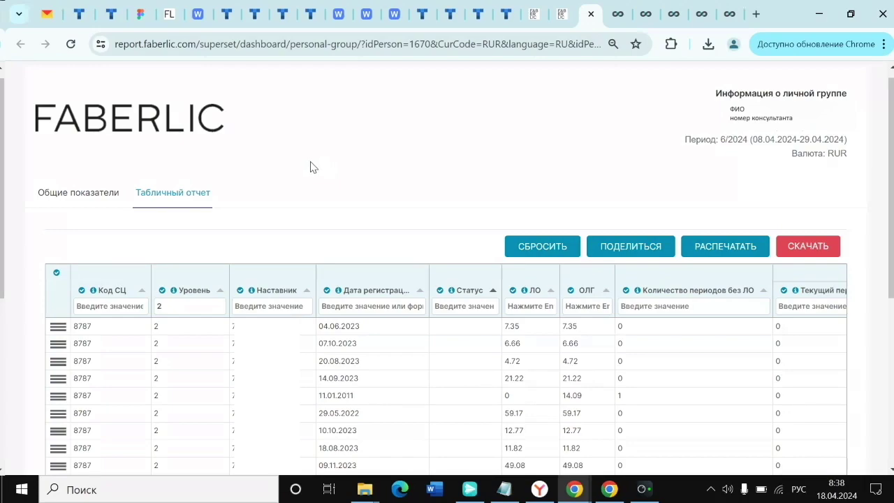
scroll(273, 221, up, 1)
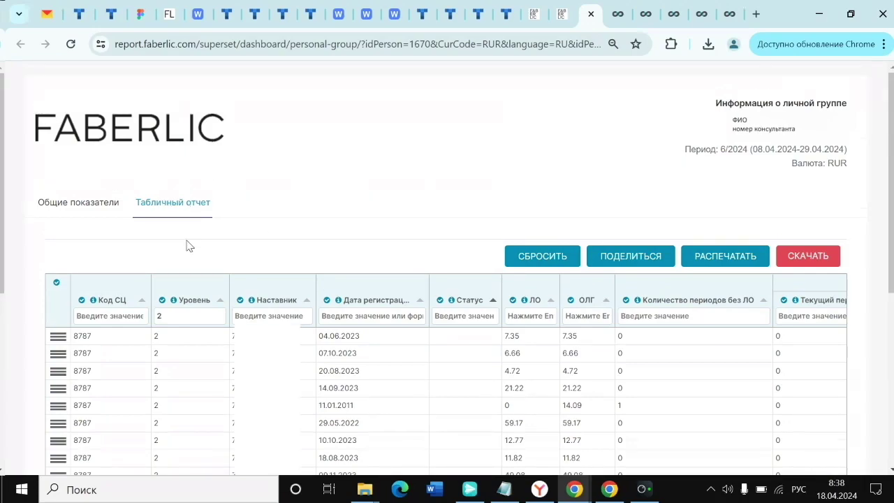
Move the Уровень column after Наставник and change its filter from 2 to 4.
drag(190, 280, 291, 293)
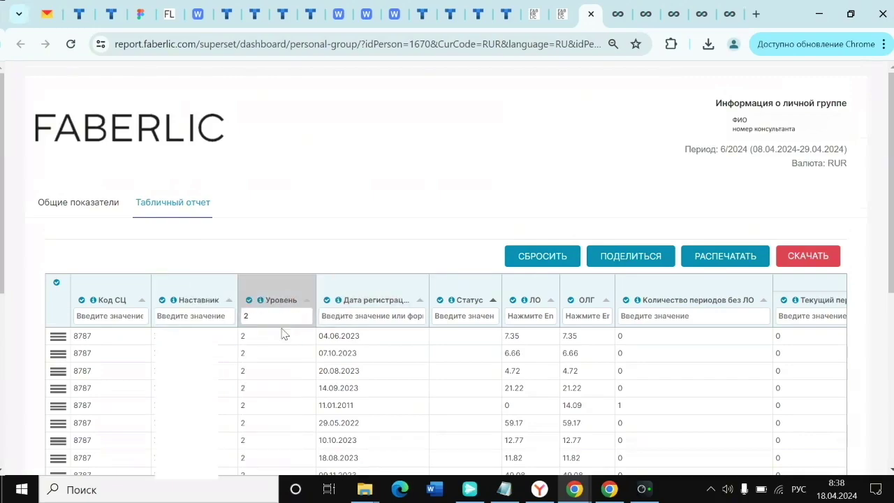
click(274, 320)
key(BackSpace)
text(4)
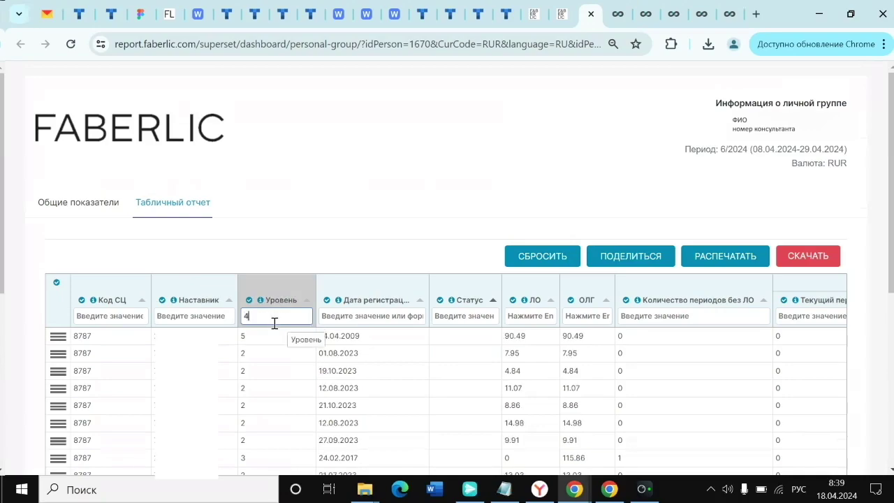
scroll(275, 323, down, 1)
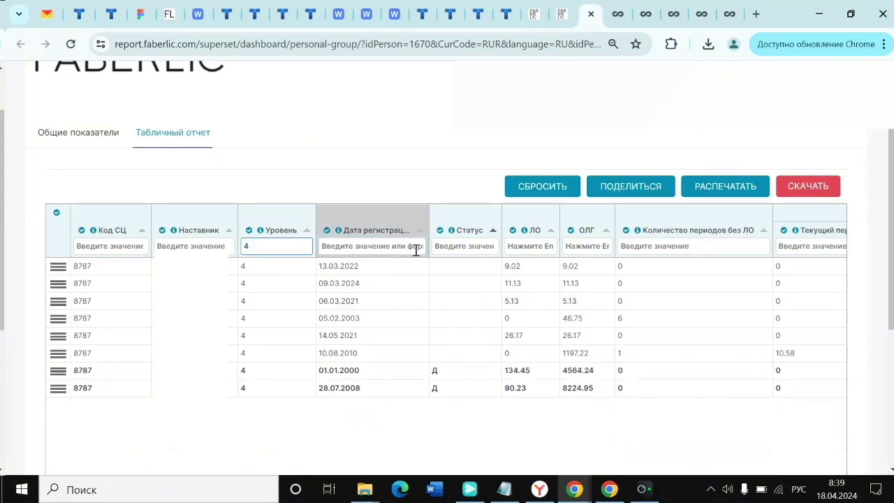
Tick ГО in the column chooser to add it beside ОЛГ.
click(513, 229)
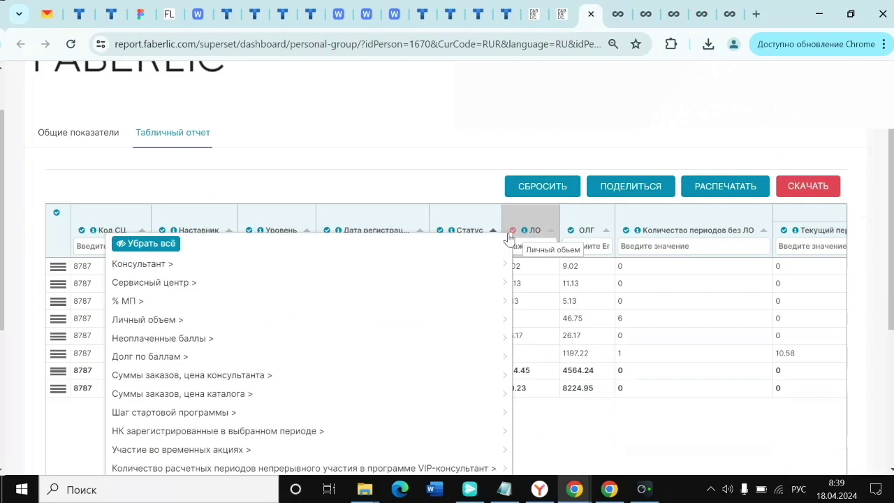
scroll(447, 279, down, 2)
scroll(436, 292, down, 1)
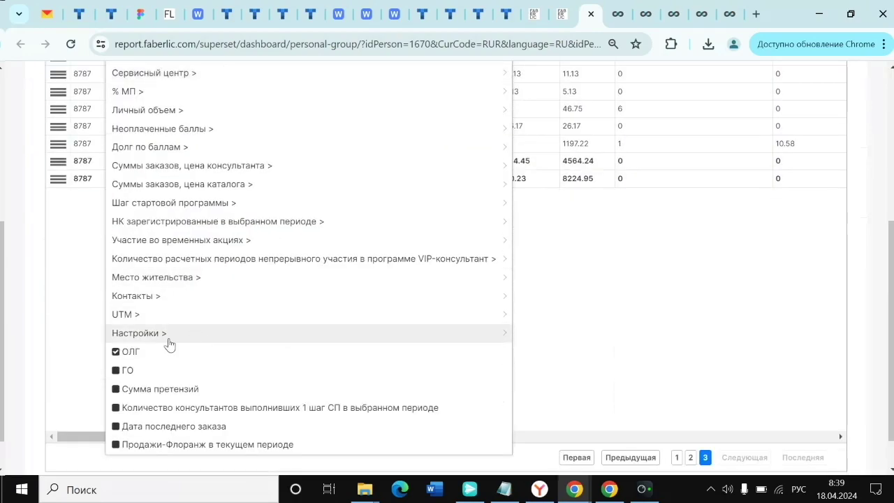
click(125, 369)
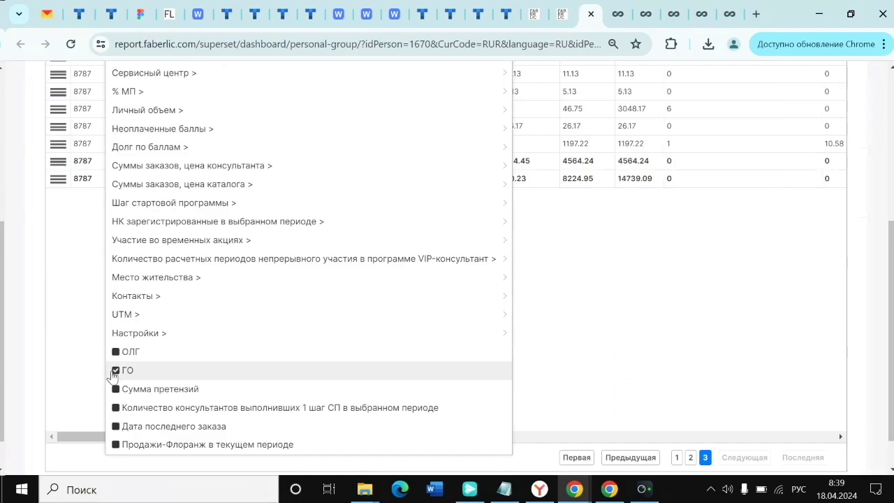
scroll(531, 307, up, 3)
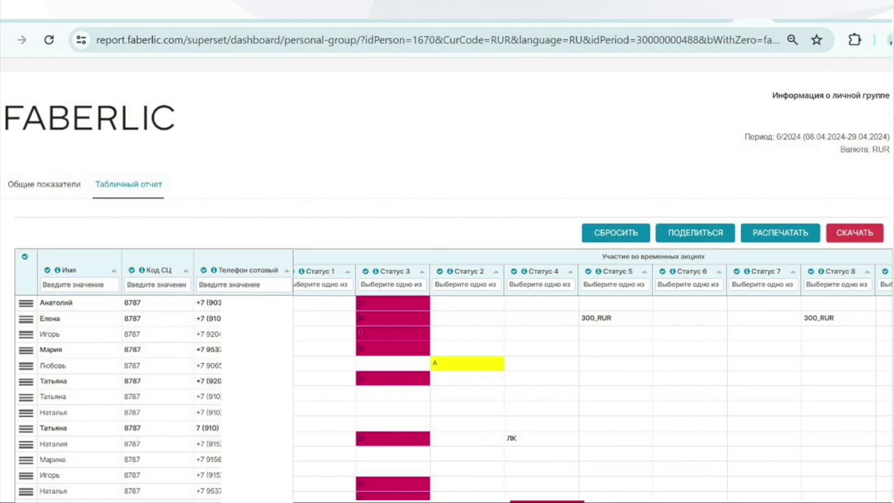
Preview printing the table report and bring up its XLSX/CSV download options.
click(25, 257)
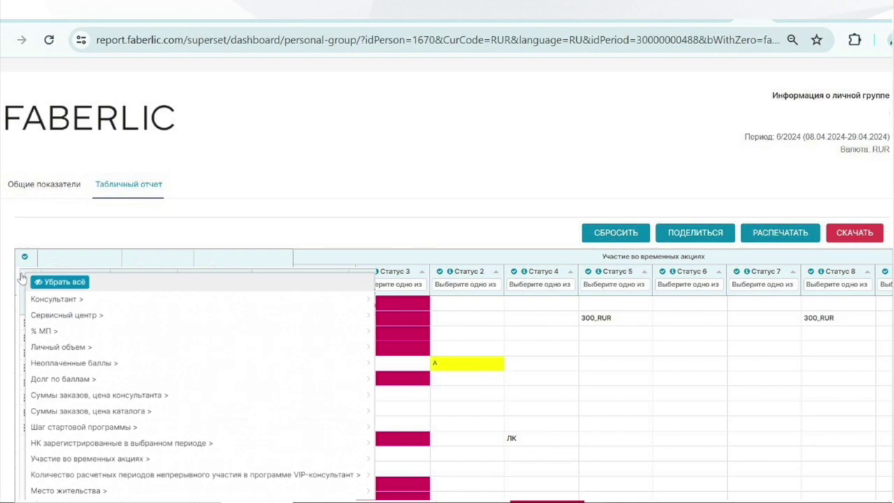
click(22, 278)
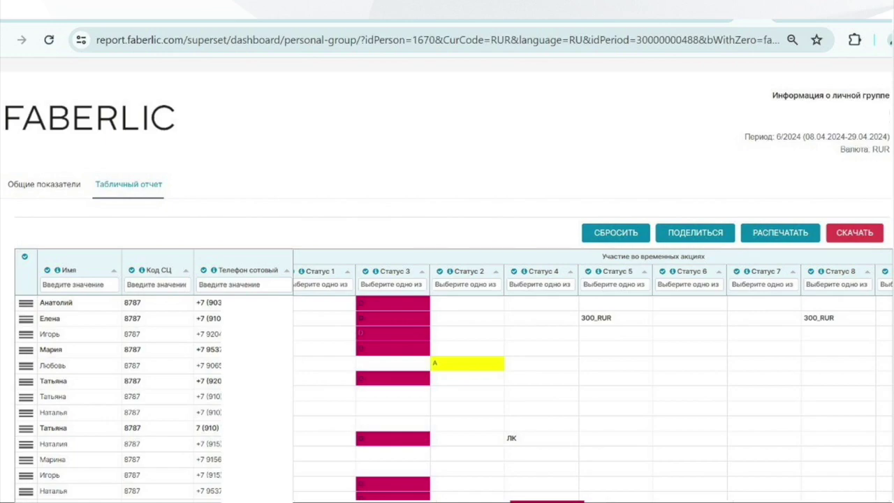
click(776, 227)
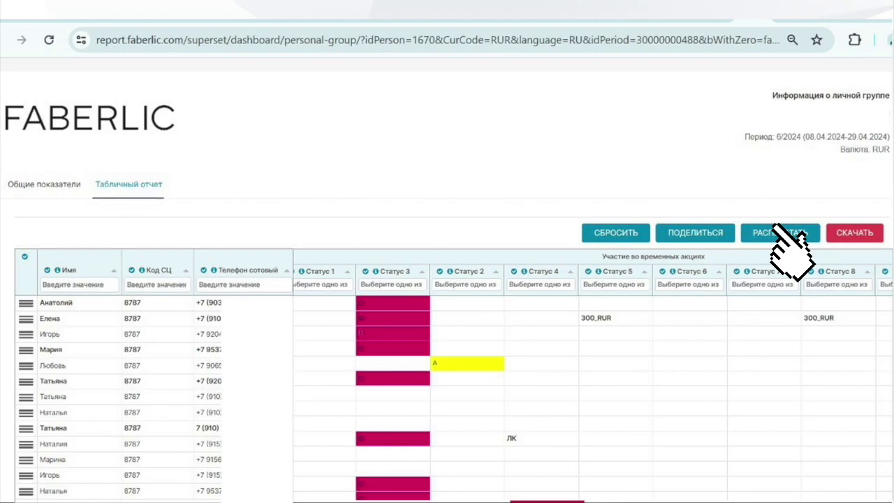
click(854, 234)
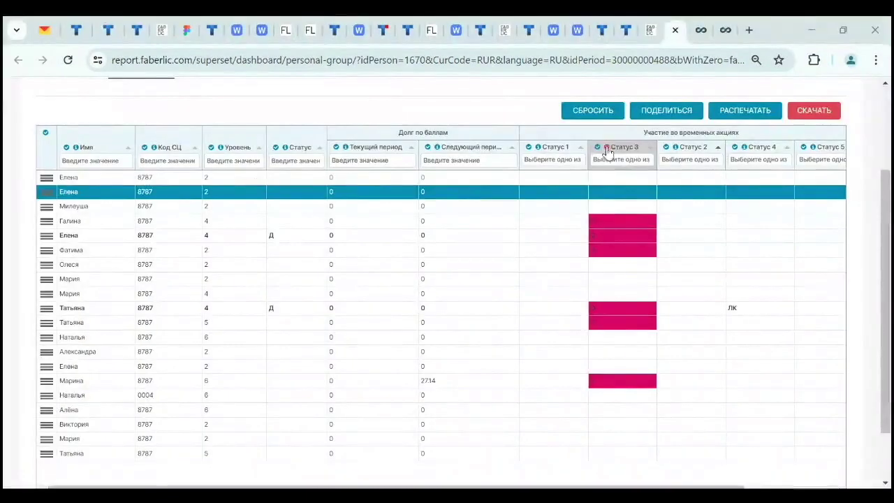
Sort the personal group table by the Статус 3 and Статус 2 columns.
click(357, 203)
click(649, 149)
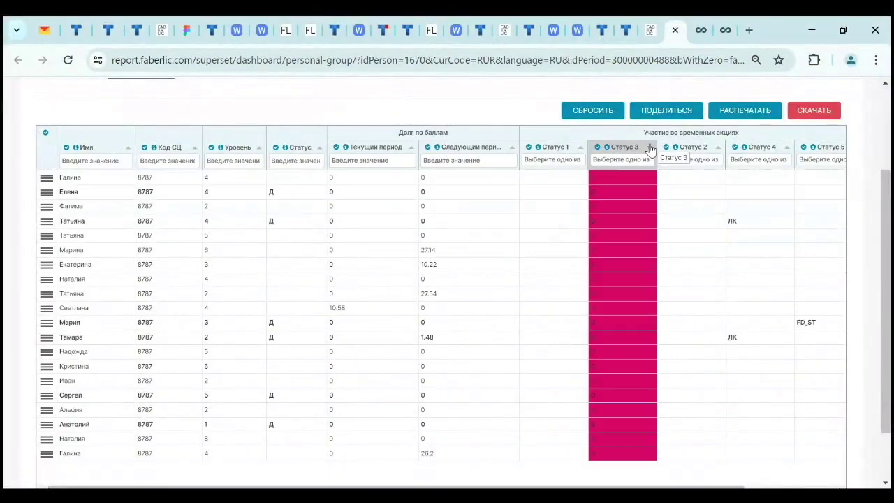
click(719, 148)
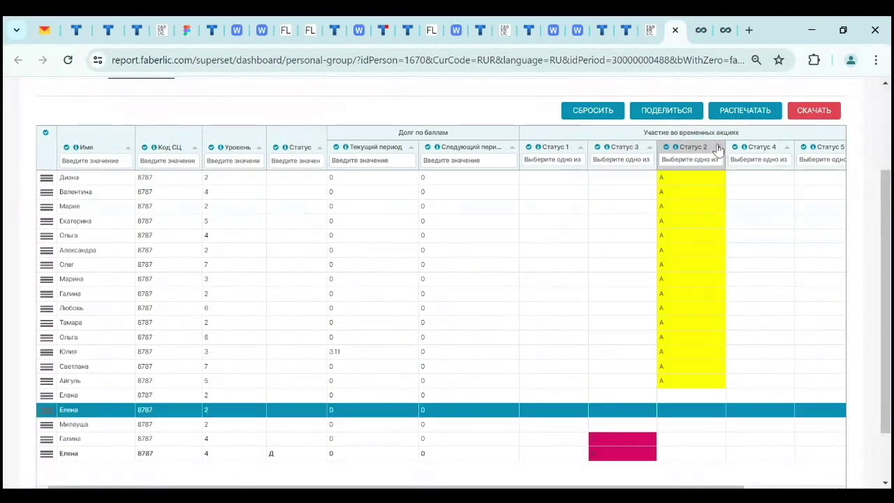
Try a level 4 filter, clear it, and view the Дата рождения column description.
click(222, 162)
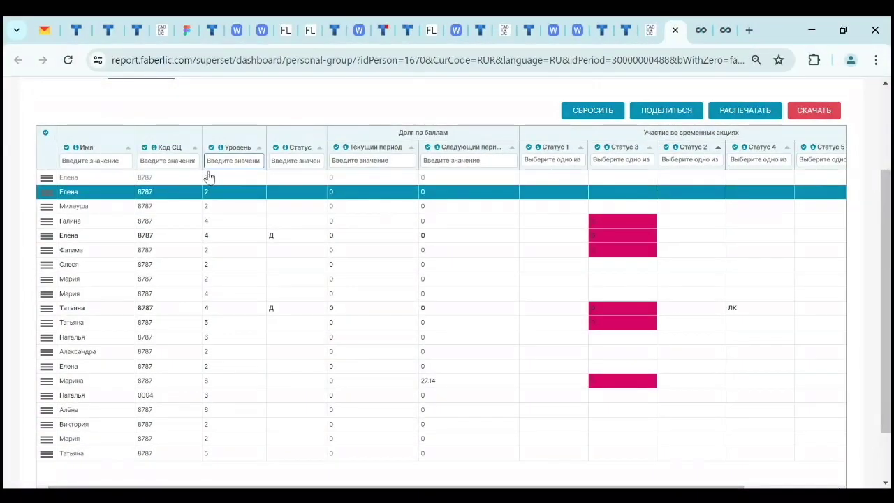
text(4)
key(BackSpace)
scroll(580, 367, right, 3)
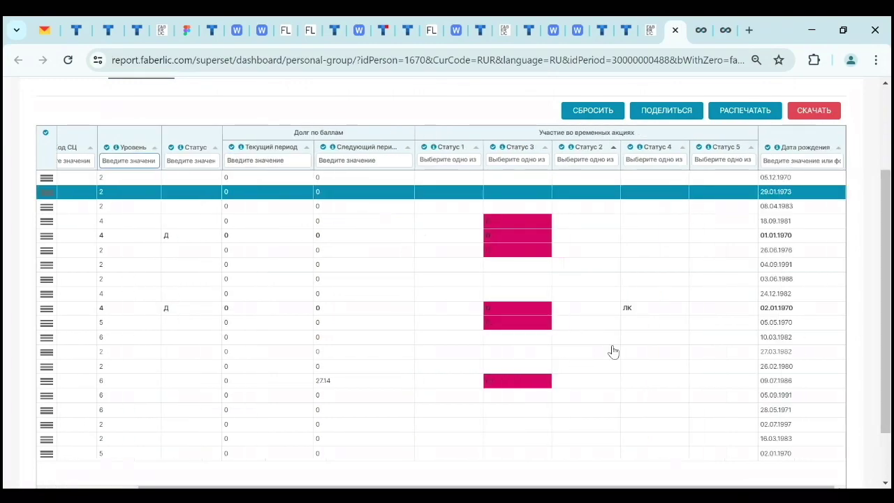
click(768, 147)
click(362, 251)
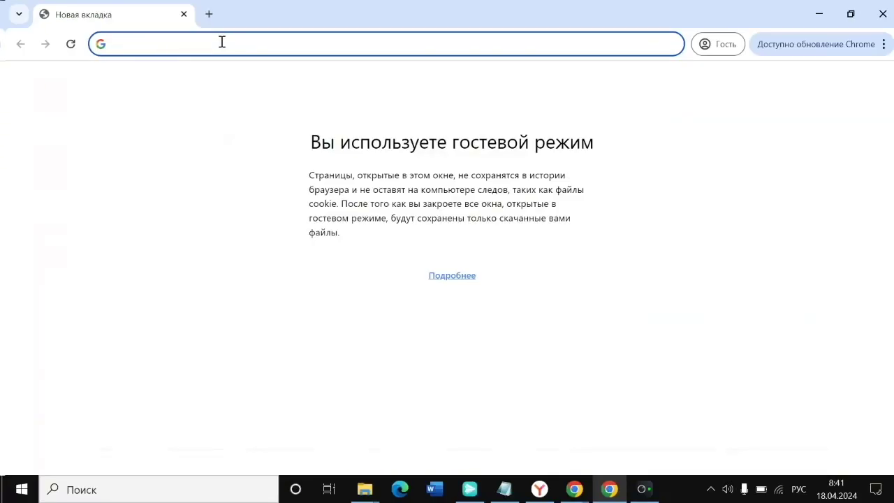
Go to faberlic.com/ru/ru/reports/, sign in with the consultant number and key, and open Неоплаченные заказы личной группы.
text(https://faberlic.com/ru/ru/reports/)
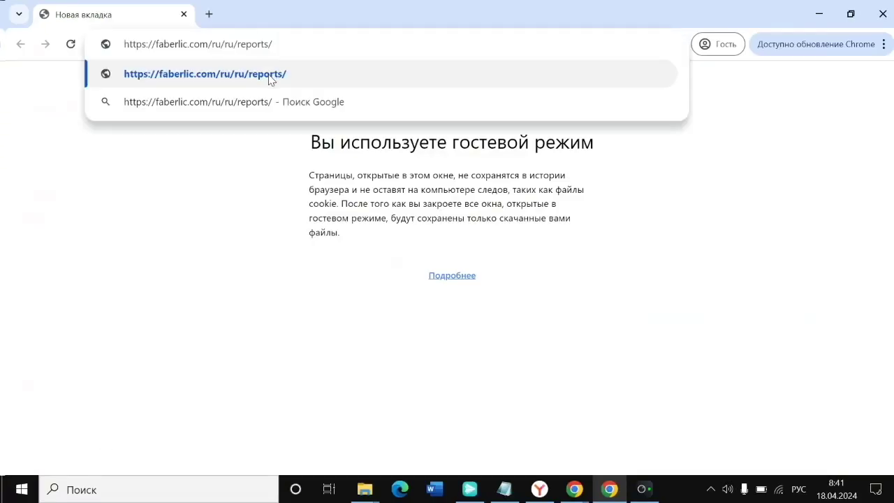
click(270, 76)
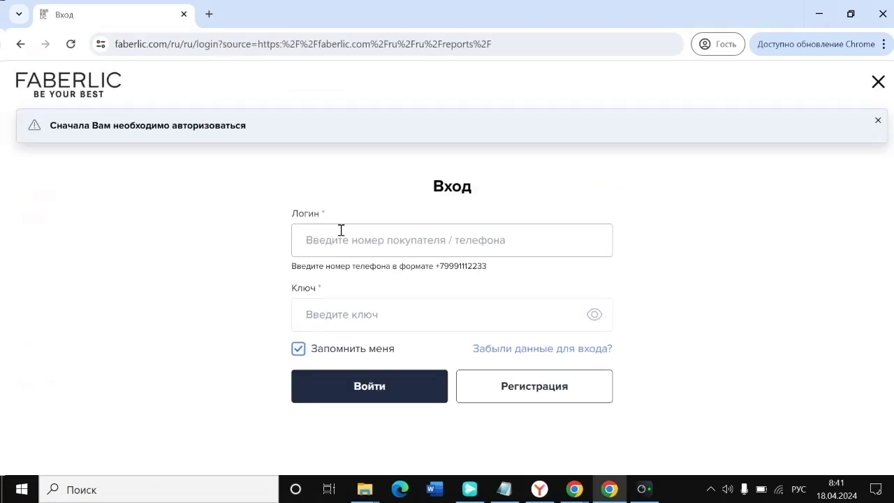
text(733223716)
key(Tab)
text(*****)
click(361, 391)
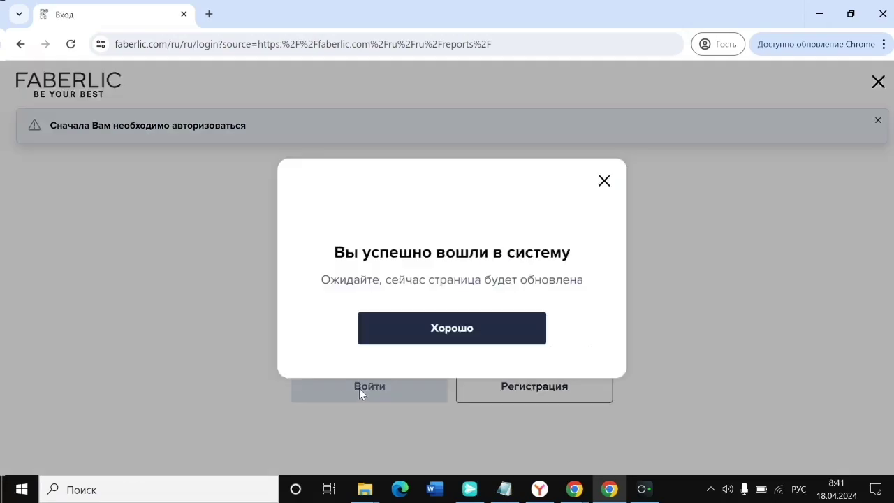
click(397, 341)
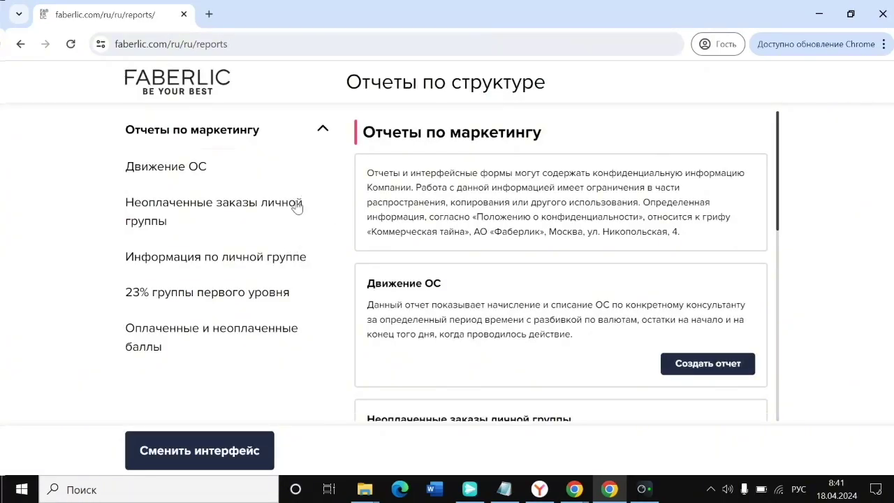
click(180, 207)
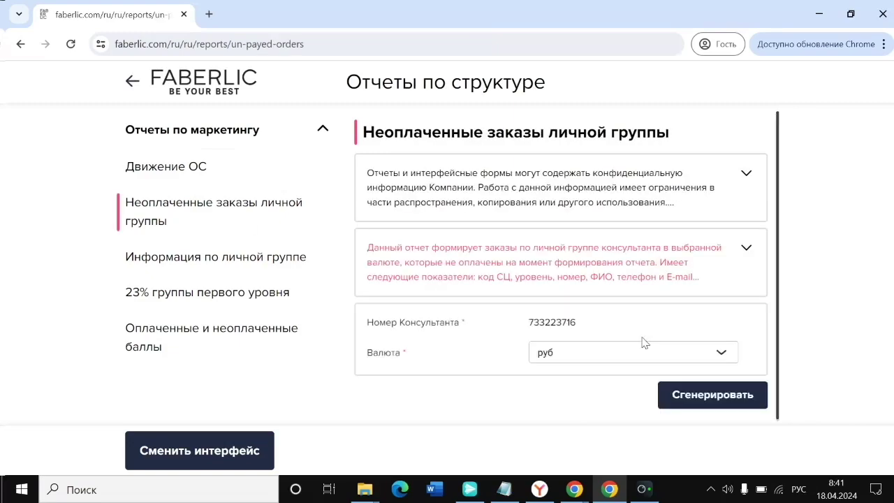